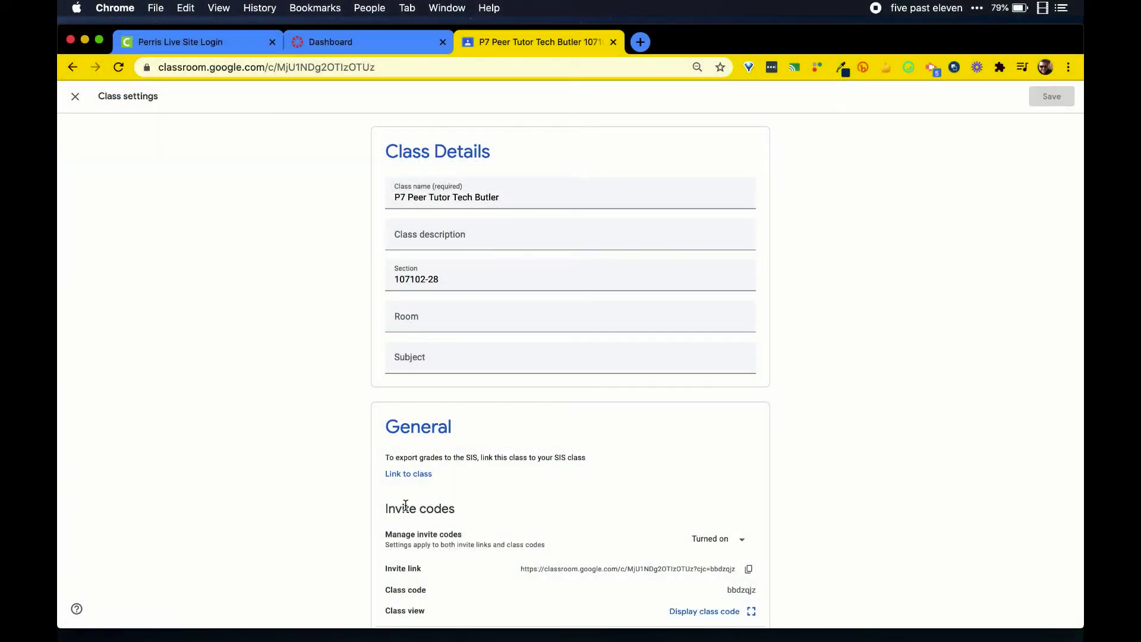
- Link the P7 Peer Tutor Tech Butler class to SIS class 107102 28 Peer Tutoring
left_click(402, 473)
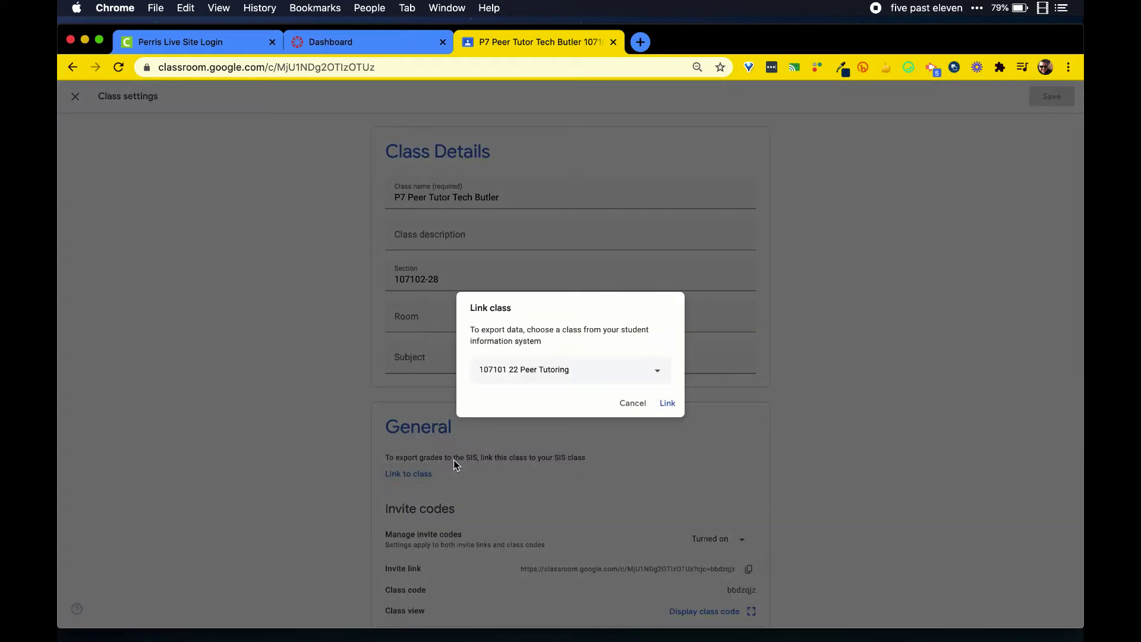
left_click(531, 374)
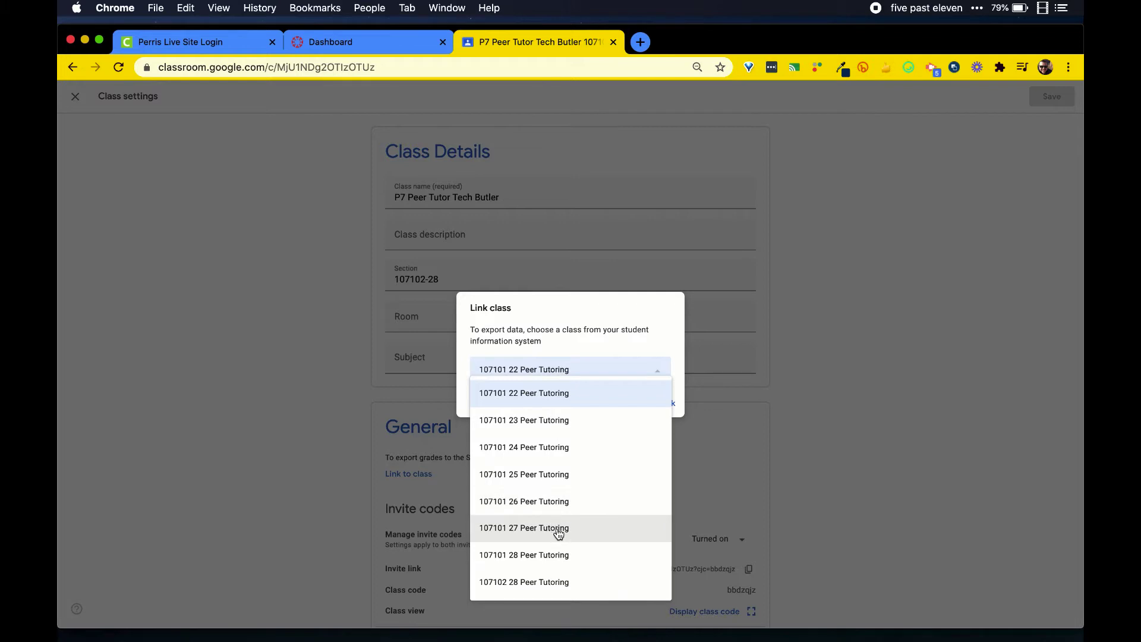
left_click(563, 584)
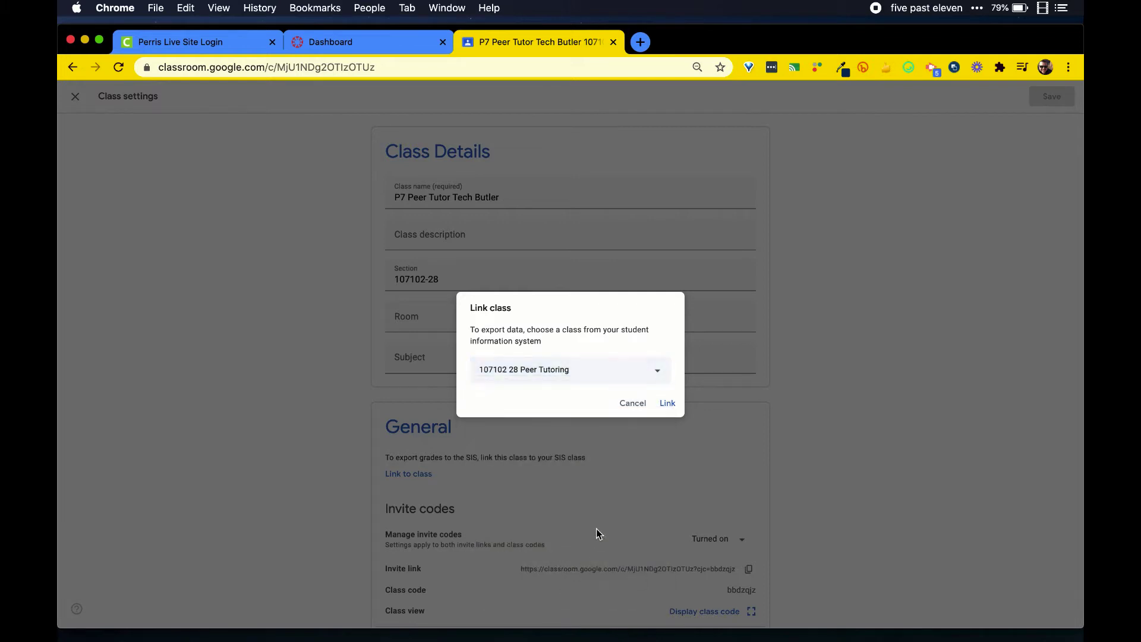
left_click(668, 405)
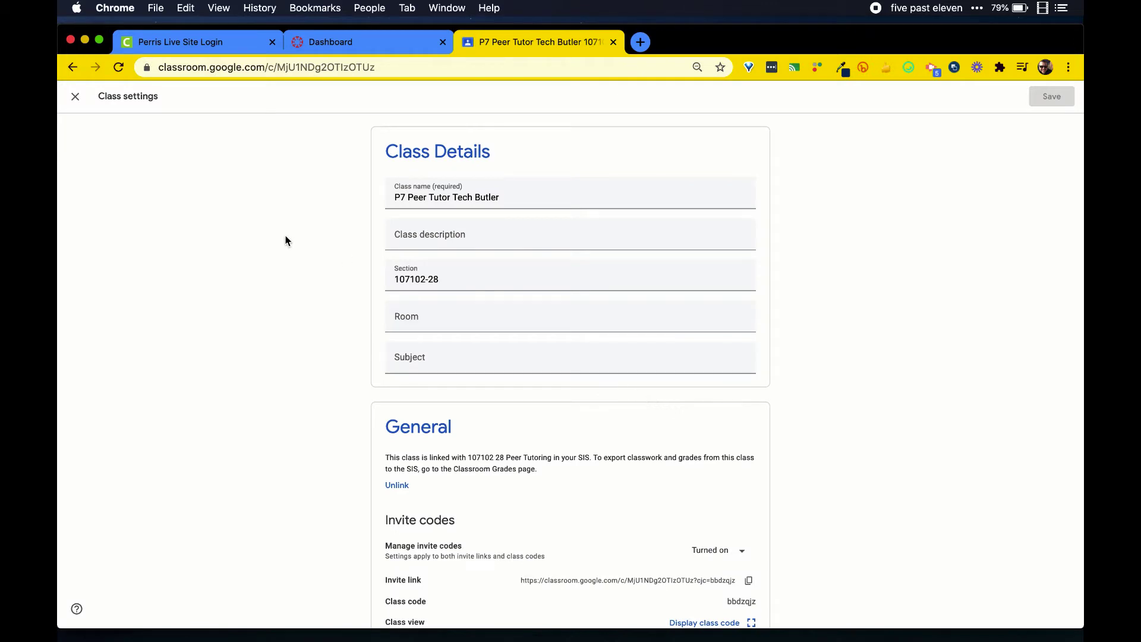
- Close the P7 class settings and return to the Classes home page
left_click(74, 98)
left_click(75, 99)
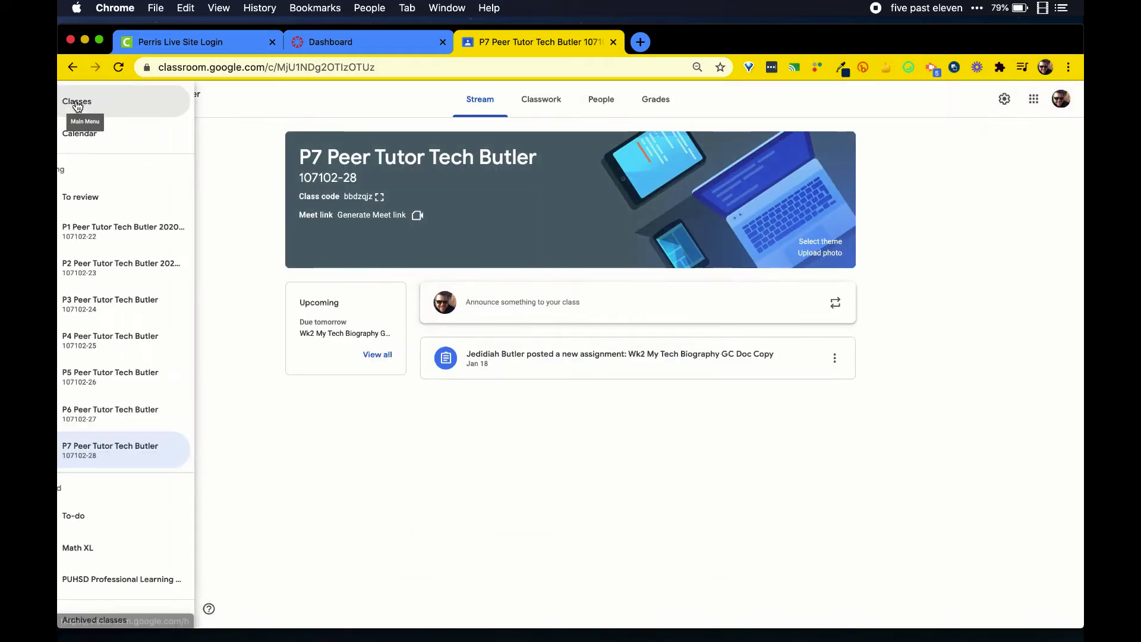
left_click(113, 108)
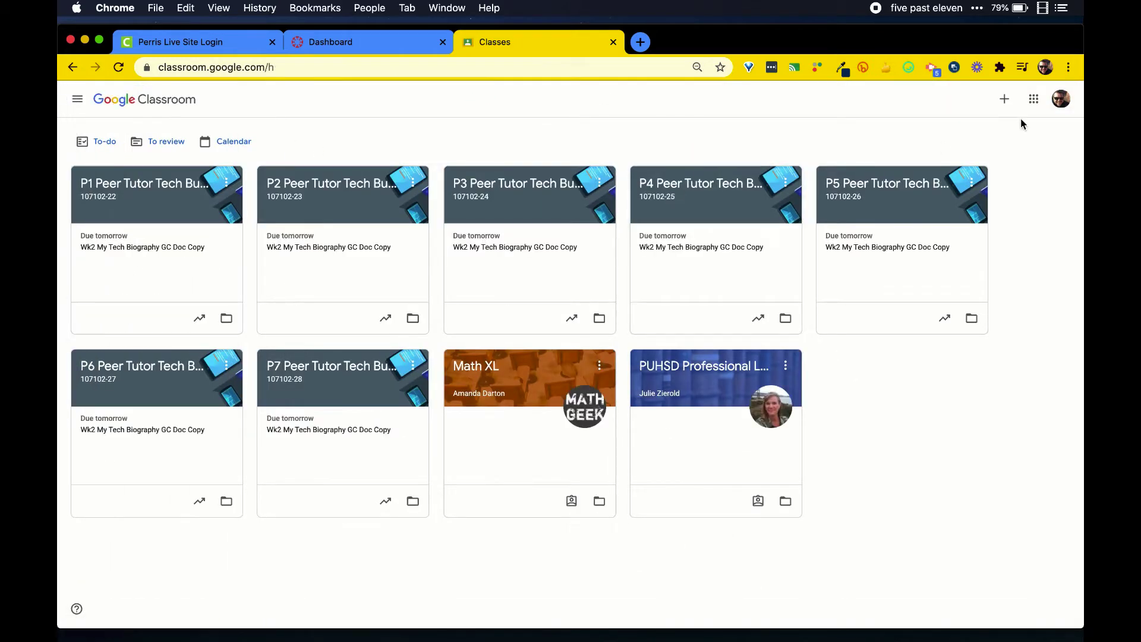
- Start a new class, abandon it, and open the P1 Peer Tutor Tech Butler class instead
left_click(1012, 102)
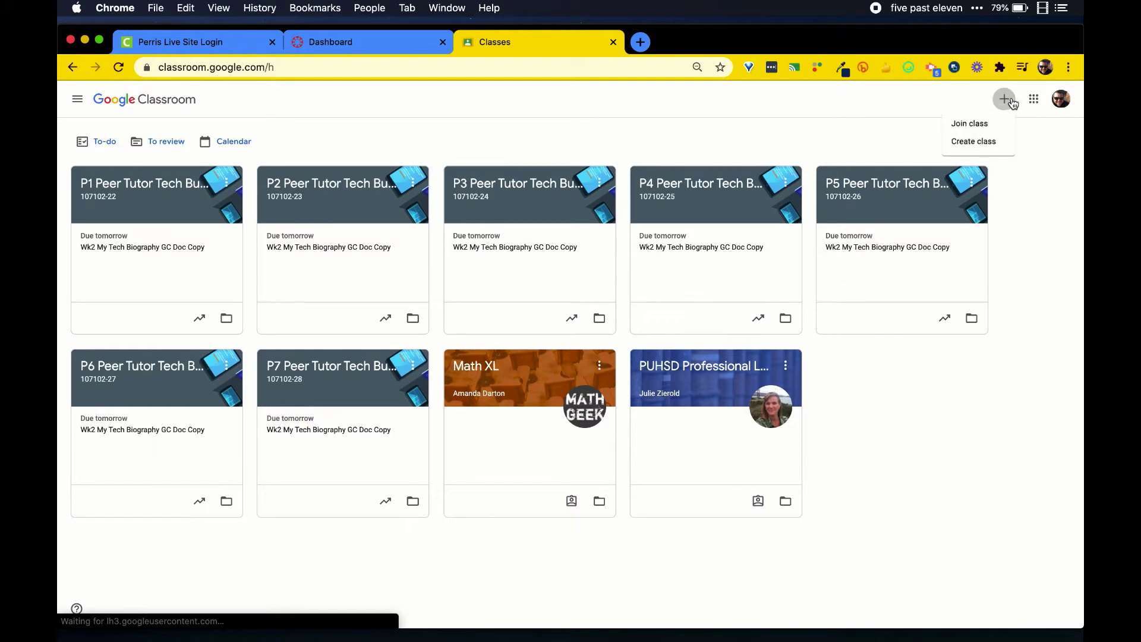
left_click(959, 152)
left_click(537, 369)
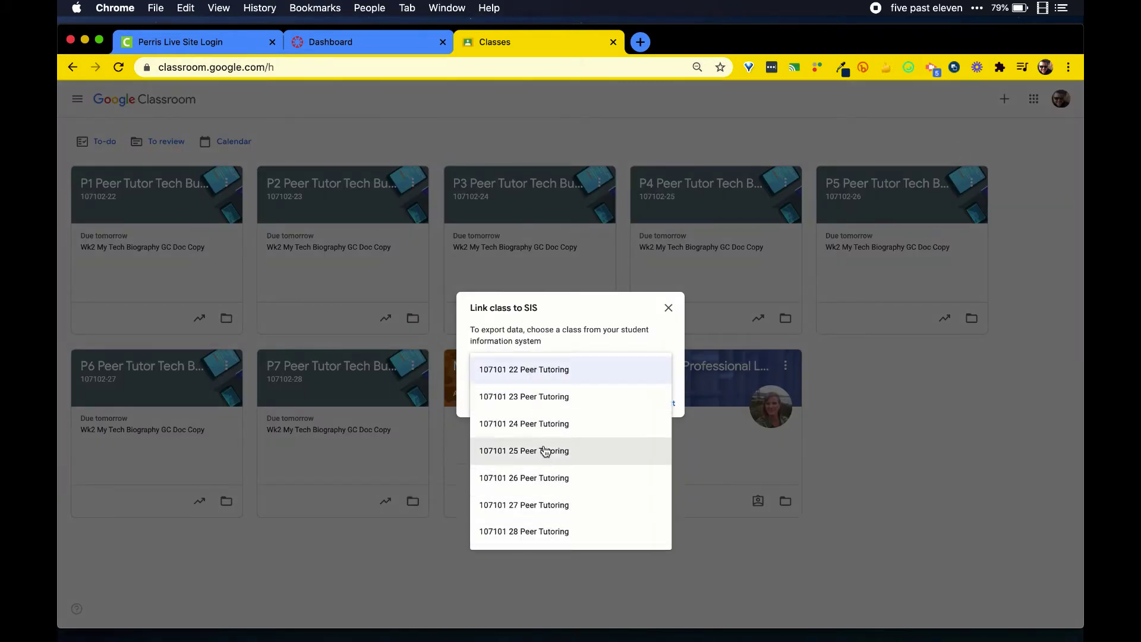
left_click(669, 309)
left_click(669, 309)
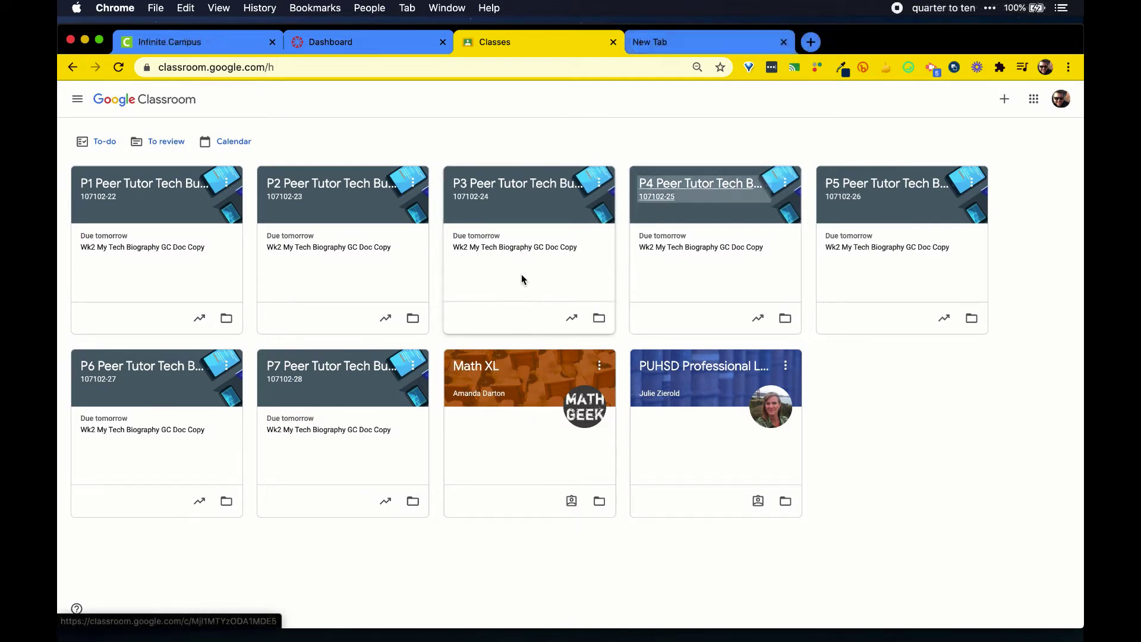
left_click(159, 191)
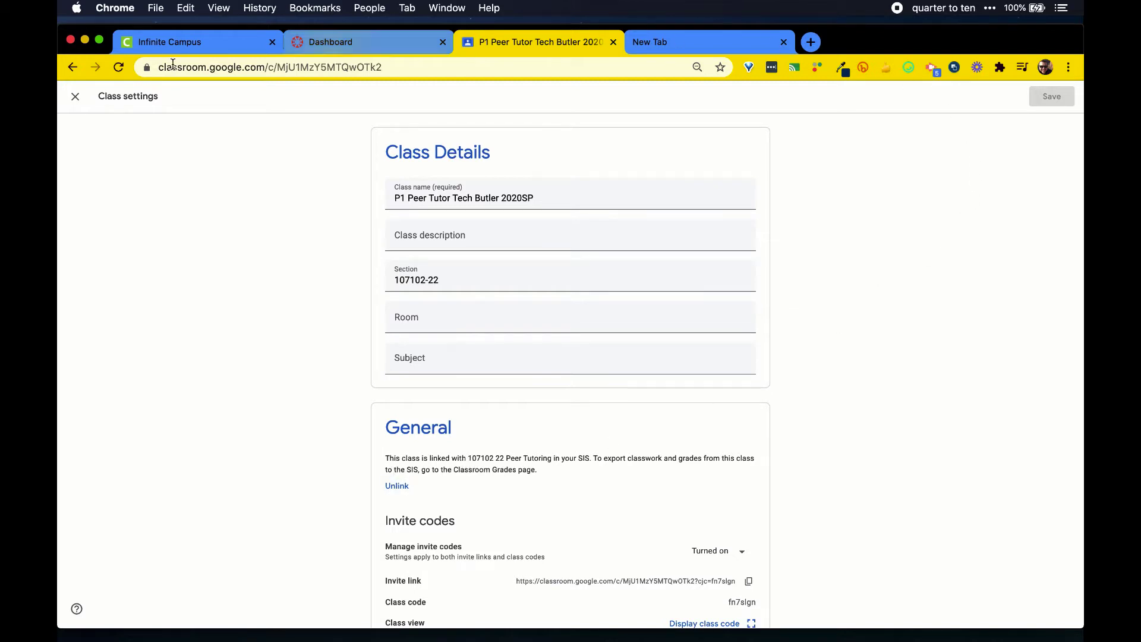
- Open the P1 class Grades page and dismiss the grading-system and return-submissions tips
left_click(76, 99)
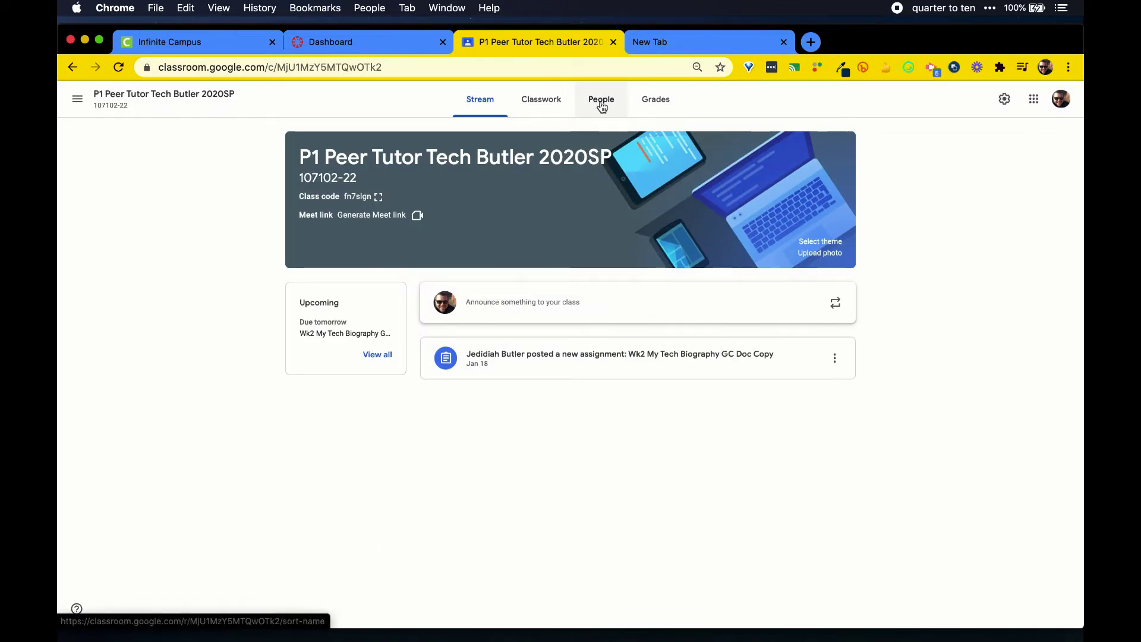
left_click(640, 106)
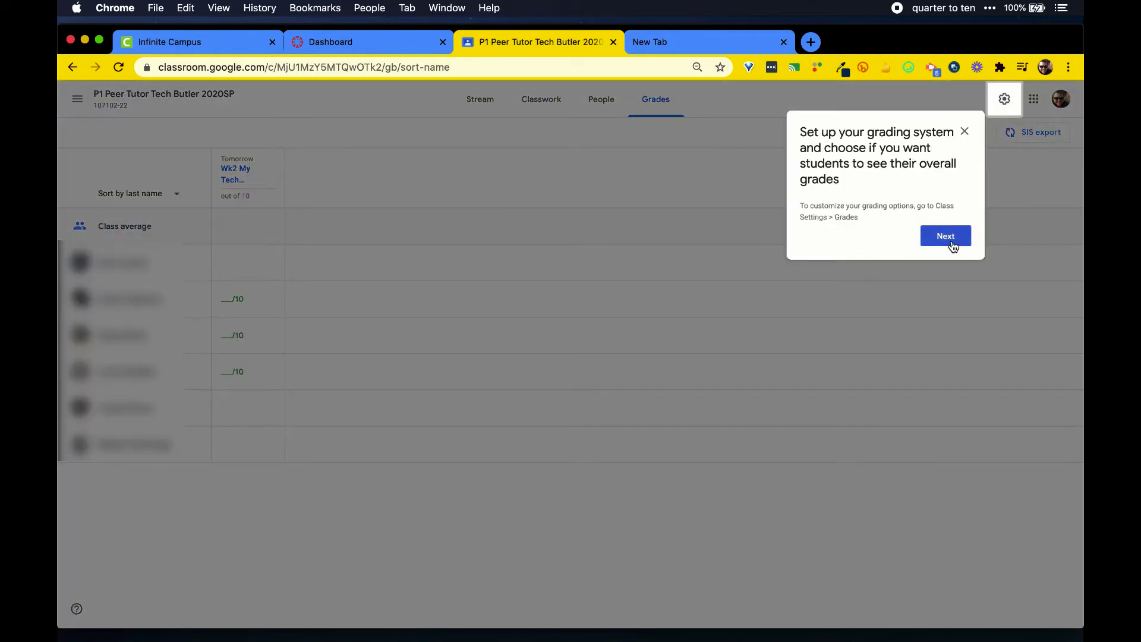
left_click(952, 238)
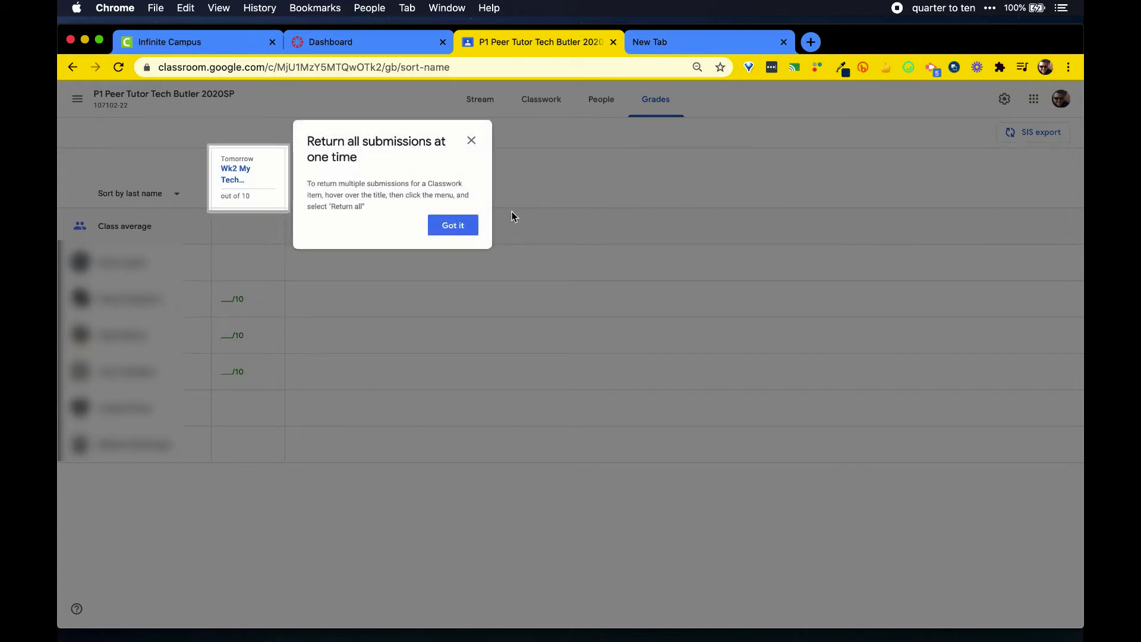
left_click(454, 232)
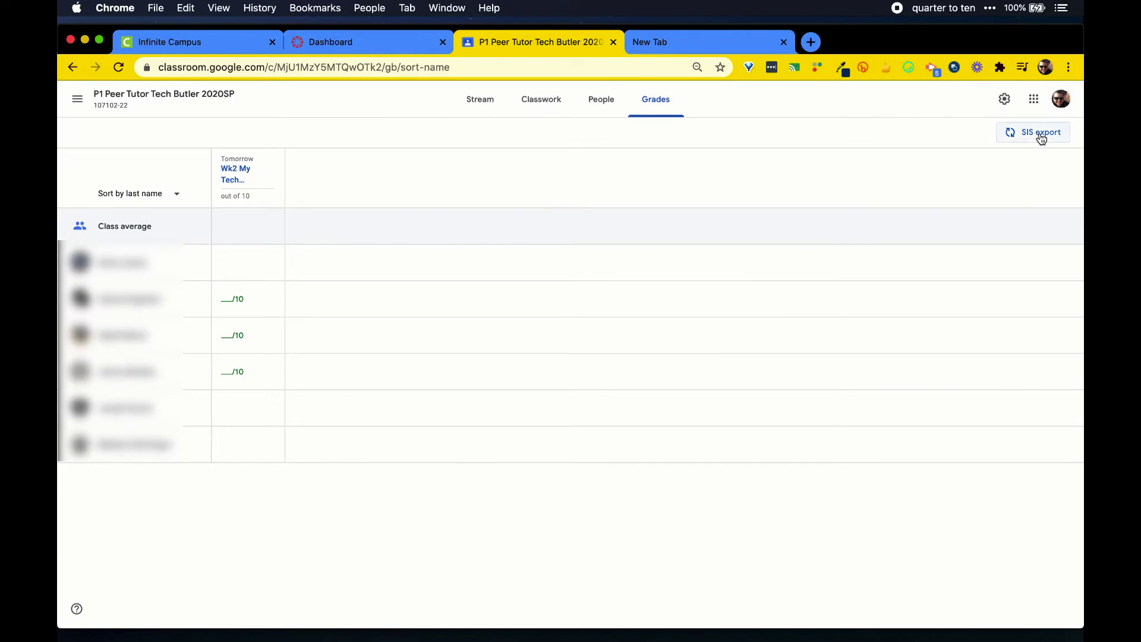
- Run SIS export with the pending Wk2 My Tech Biography GC Doc Copy assignment checked
left_click(1041, 136)
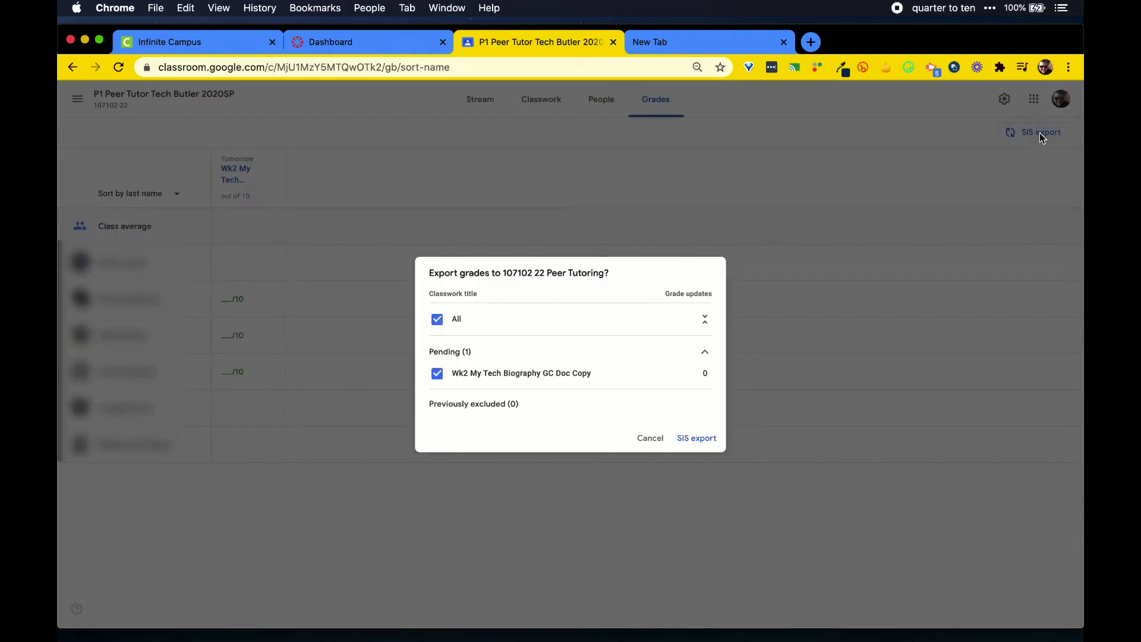
left_click(700, 440)
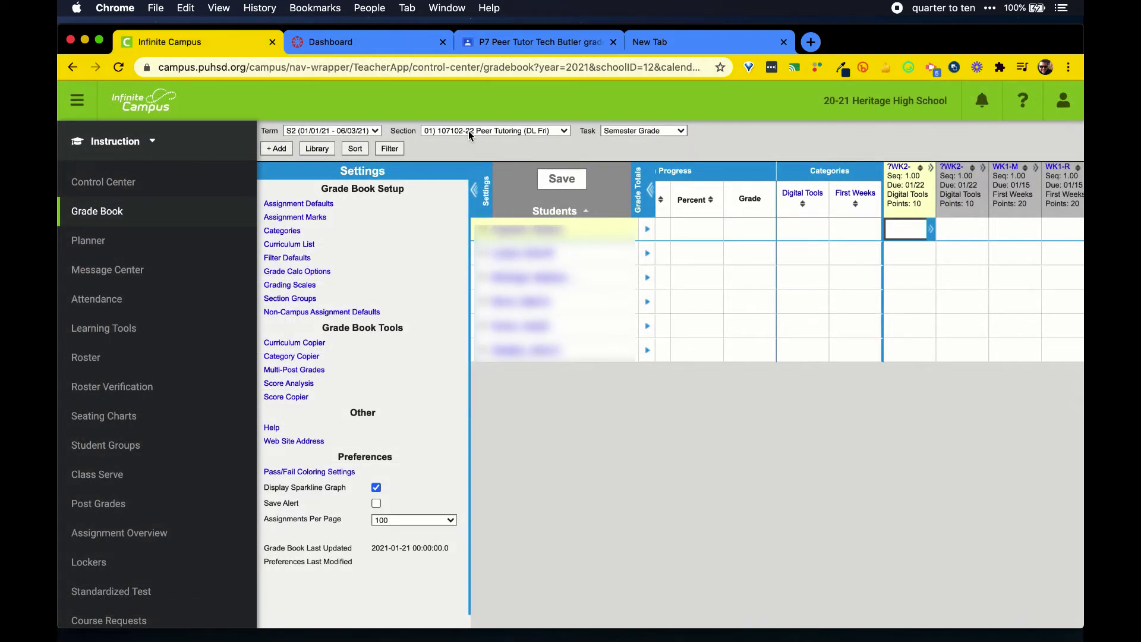
- Reload the Grade Book and set the imported assignment's grading task to Semester Grade
left_click(119, 68)
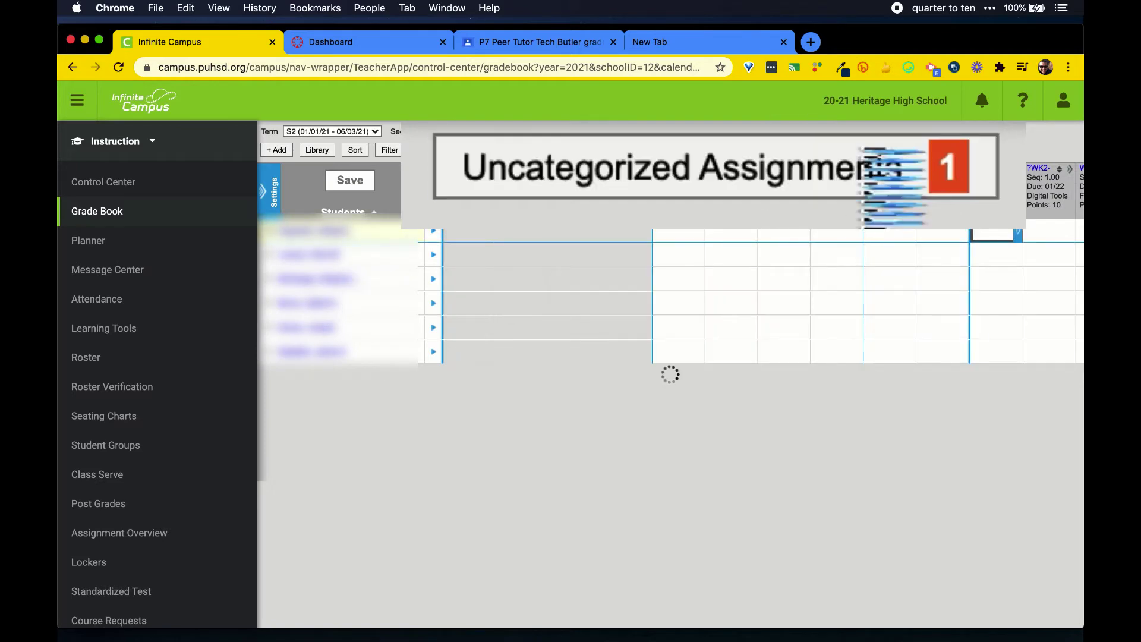
left_click(794, 135)
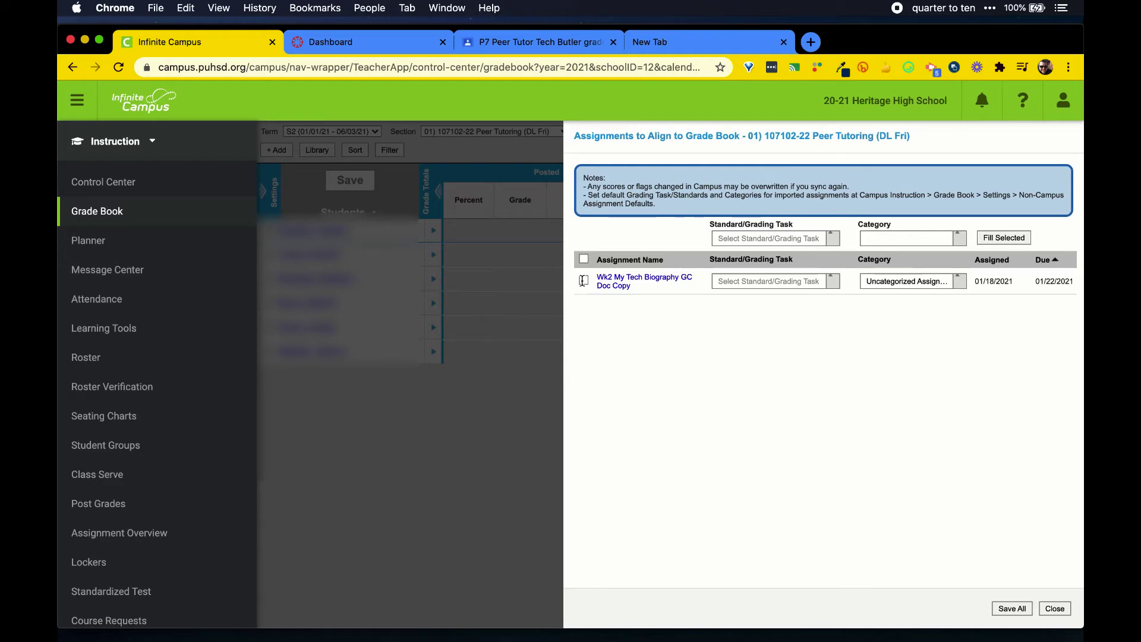
left_click(766, 280)
left_click(672, 214)
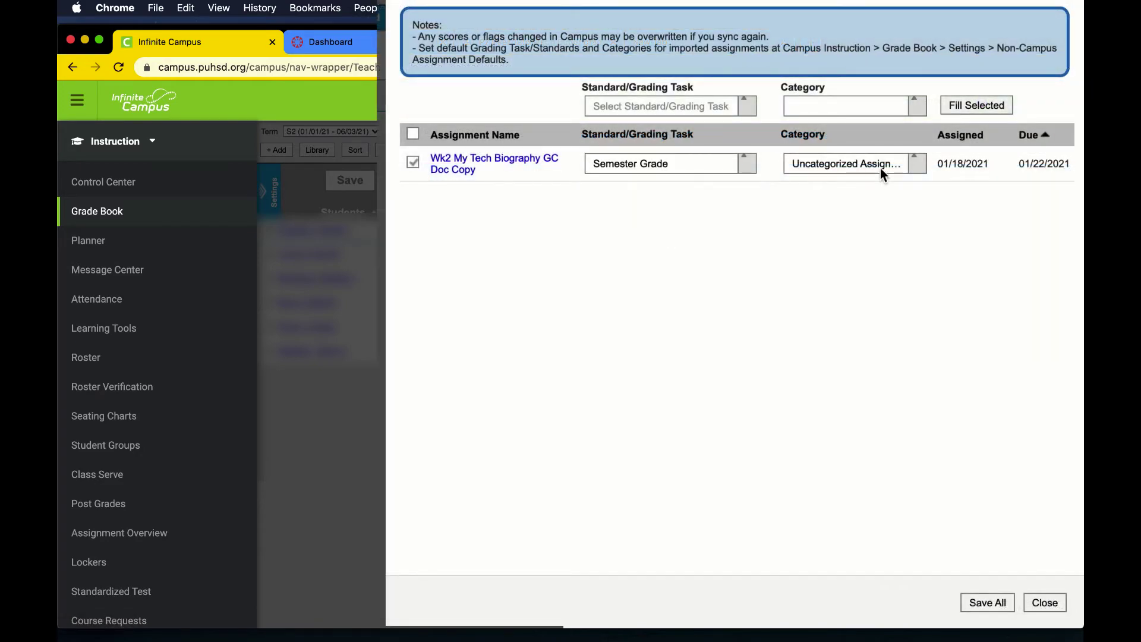
- Put the assignment in the First Weeks category, save all, and close the alignment panel
left_click(883, 163)
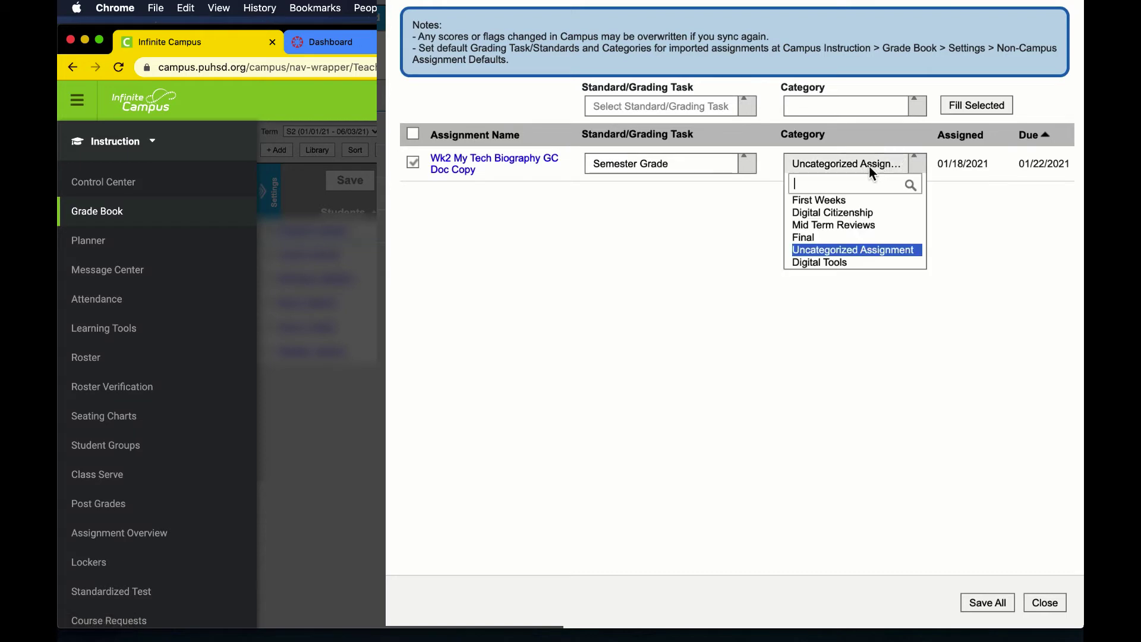
left_click(832, 202)
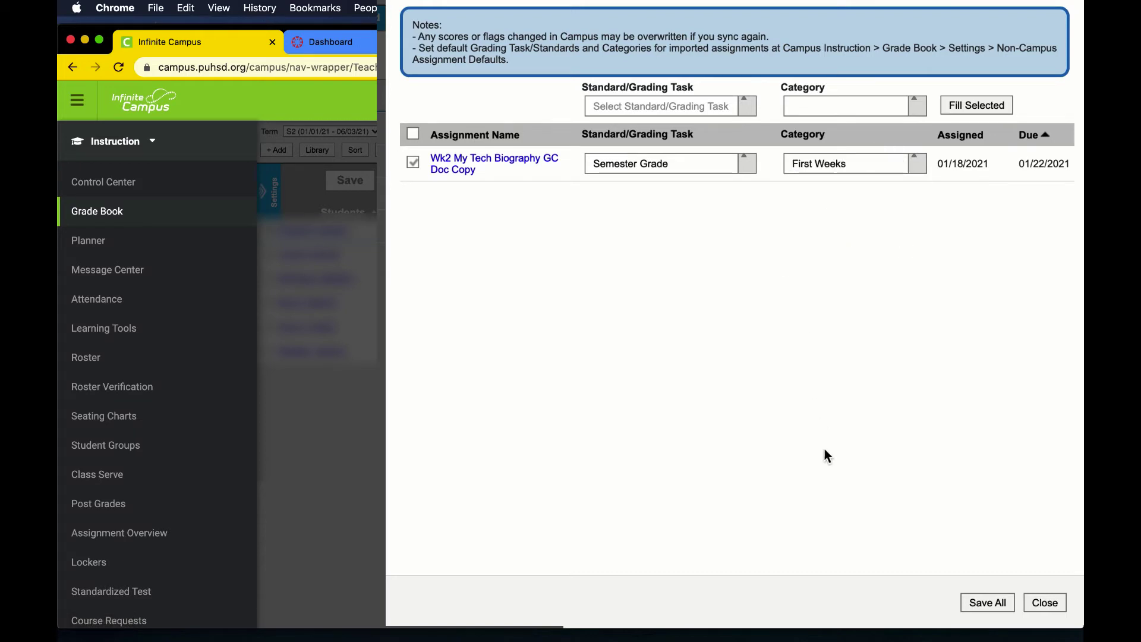
left_click(988, 602)
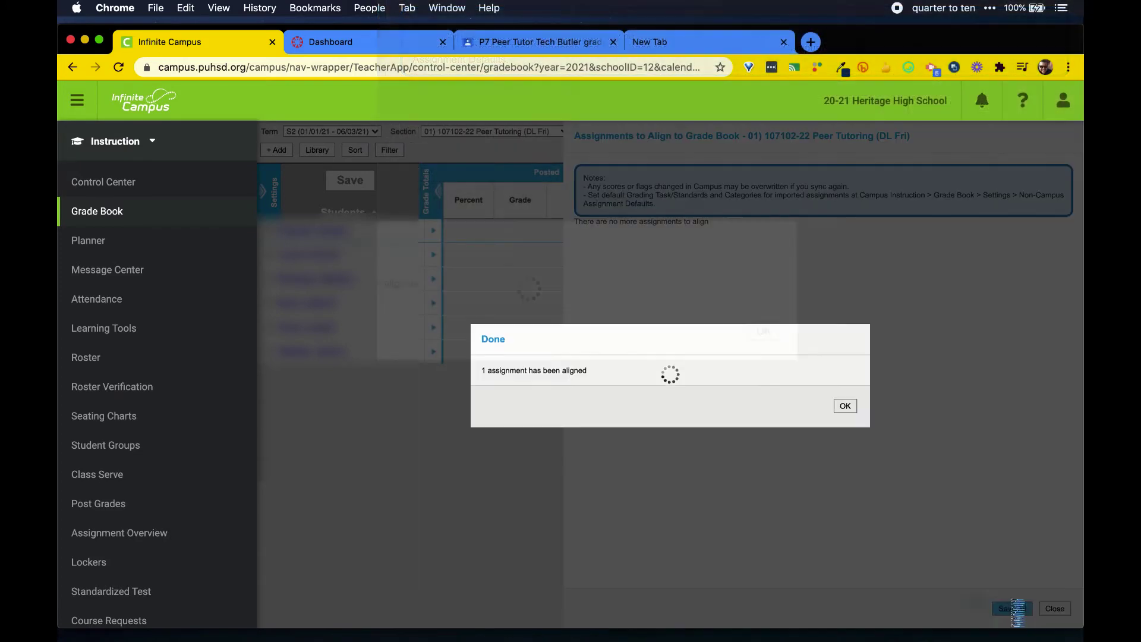
left_click(846, 407)
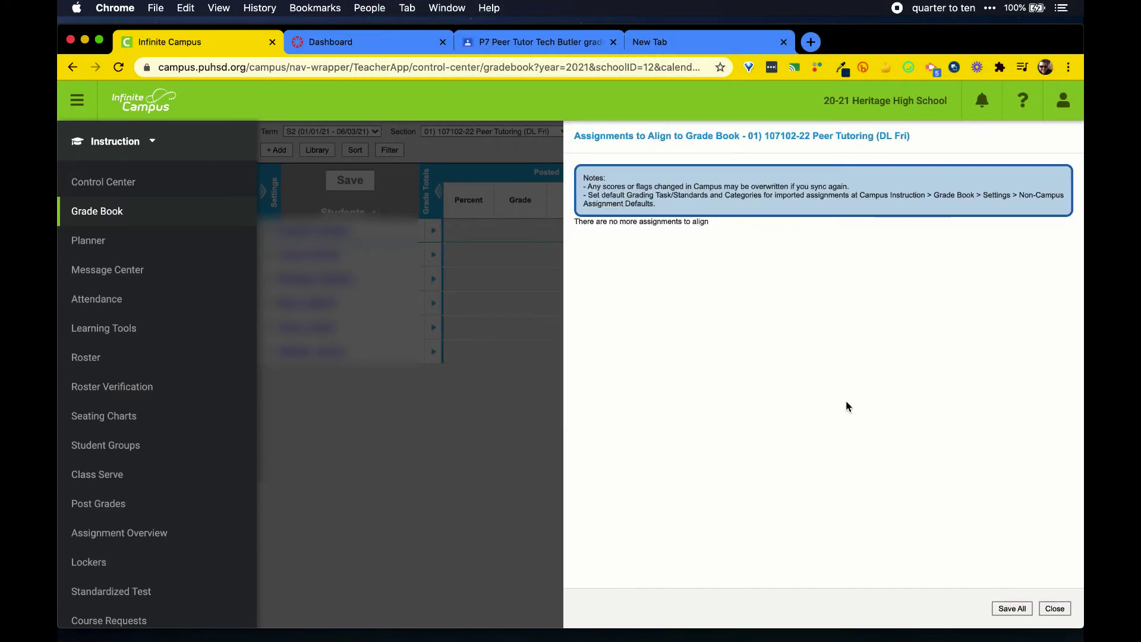
left_click(1056, 609)
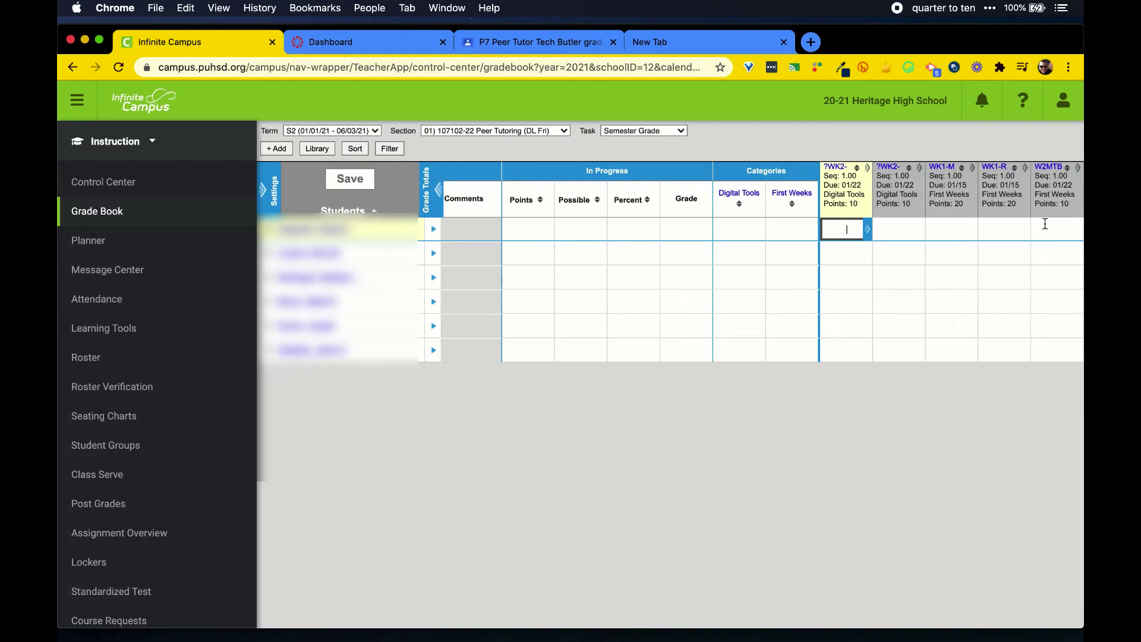
mouse_move(1050, 179)
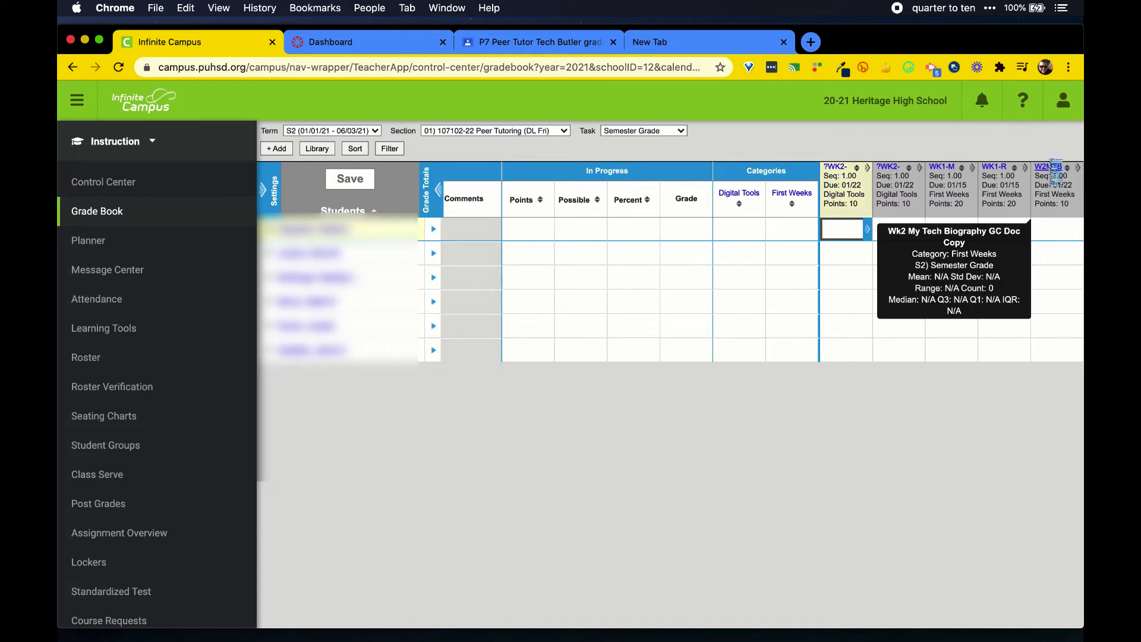
left_click(1051, 167)
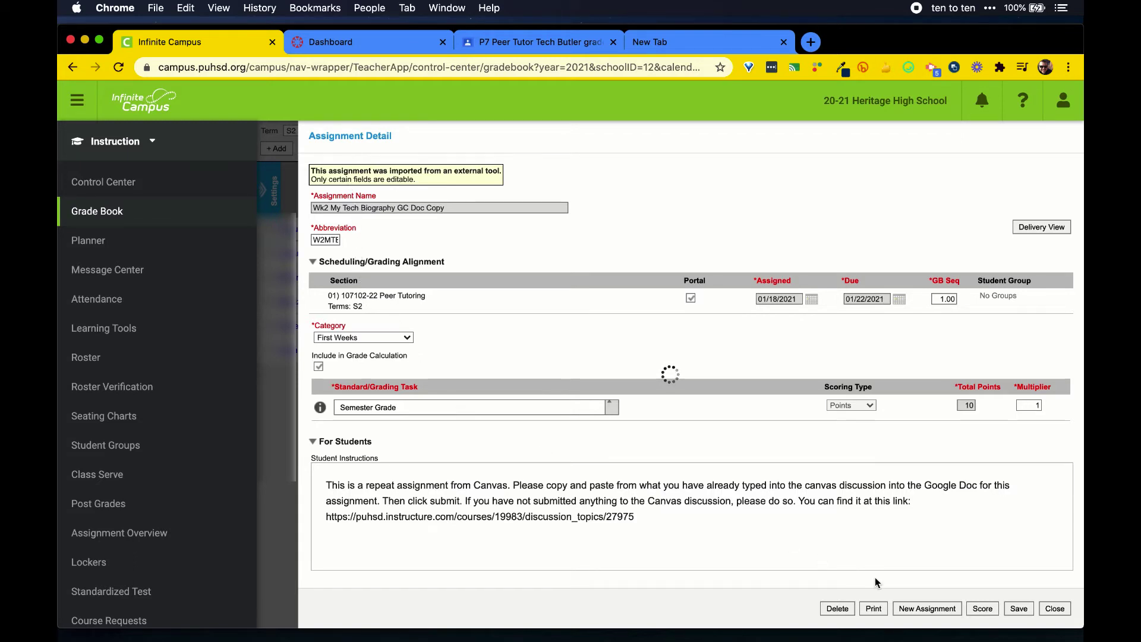
left_click(1055, 609)
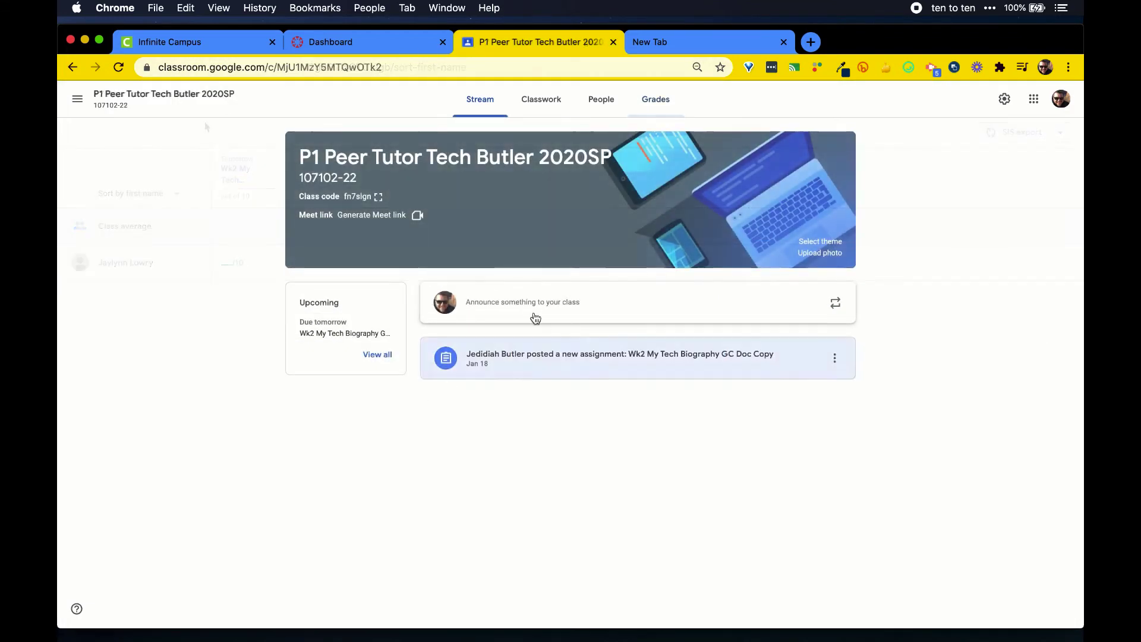
- In the Grades tab, enter scores of 10 for the third, fourth and fifth students
left_click(656, 99)
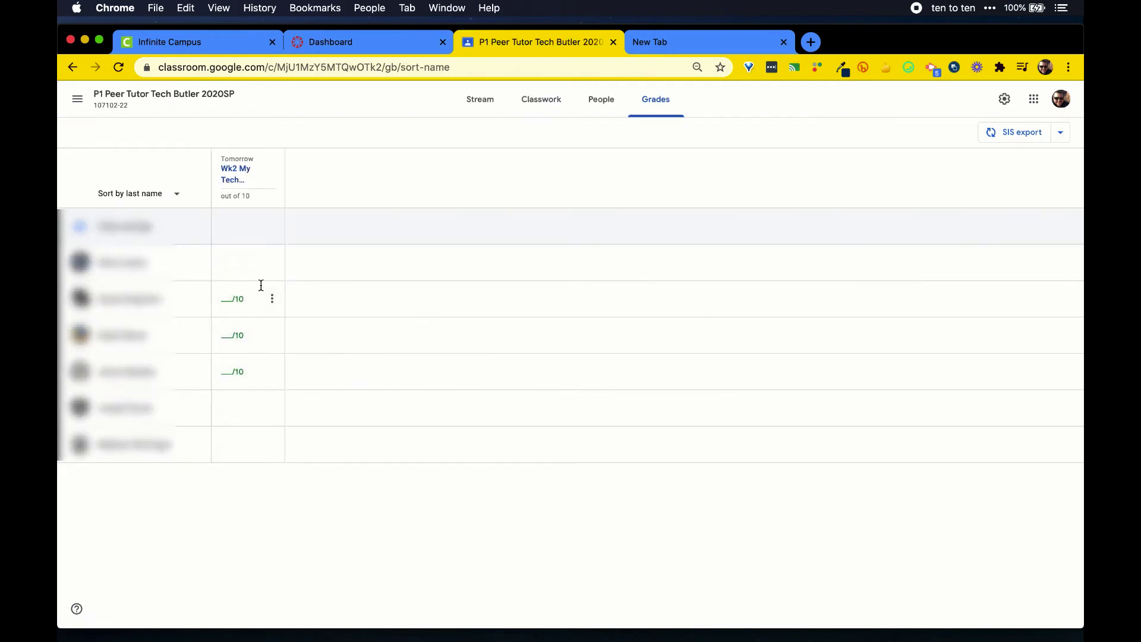
left_click(226, 303)
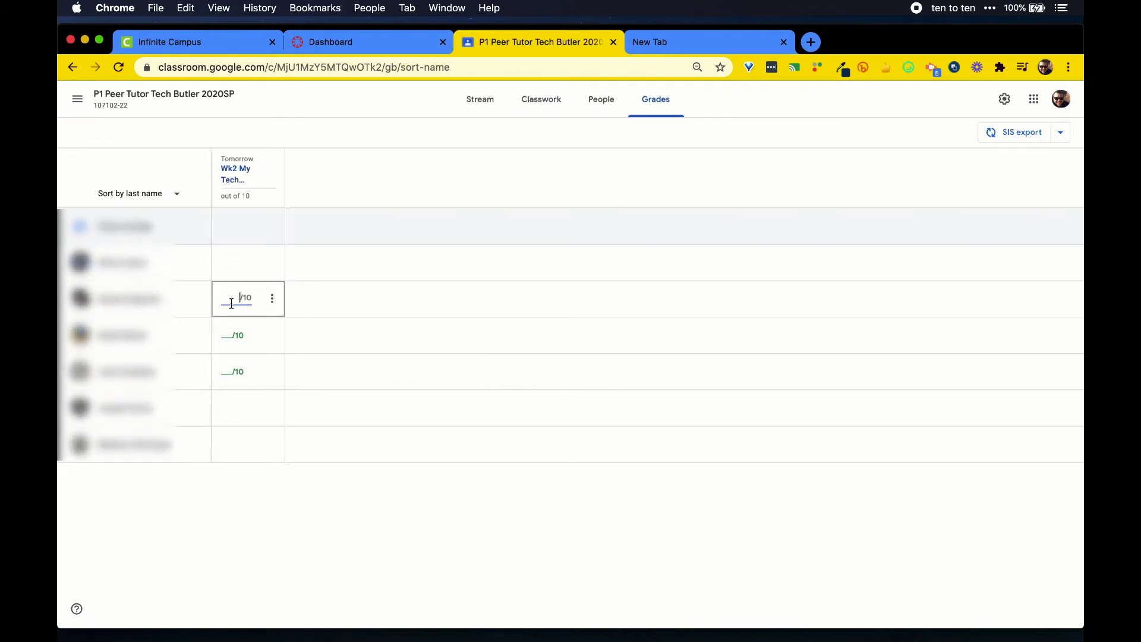
type("10")
left_click(239, 334)
type("10")
left_click(239, 370)
left_click(239, 407)
left_click(427, 487)
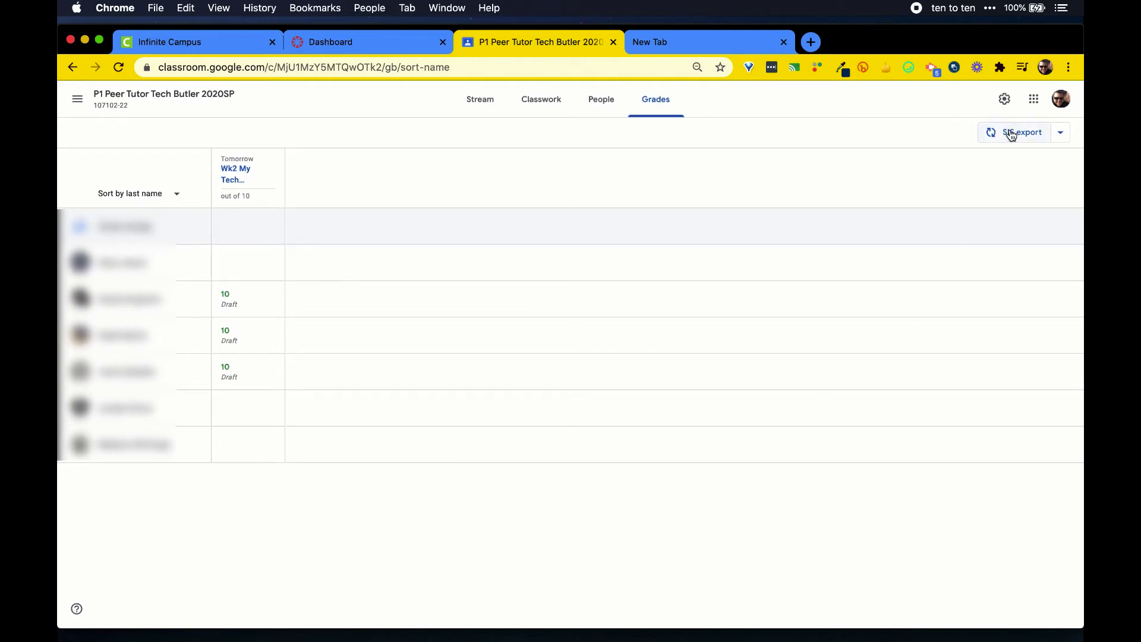
- Check the last SIS export details, then cancel the SIS export with nothing pending
left_click(1062, 135)
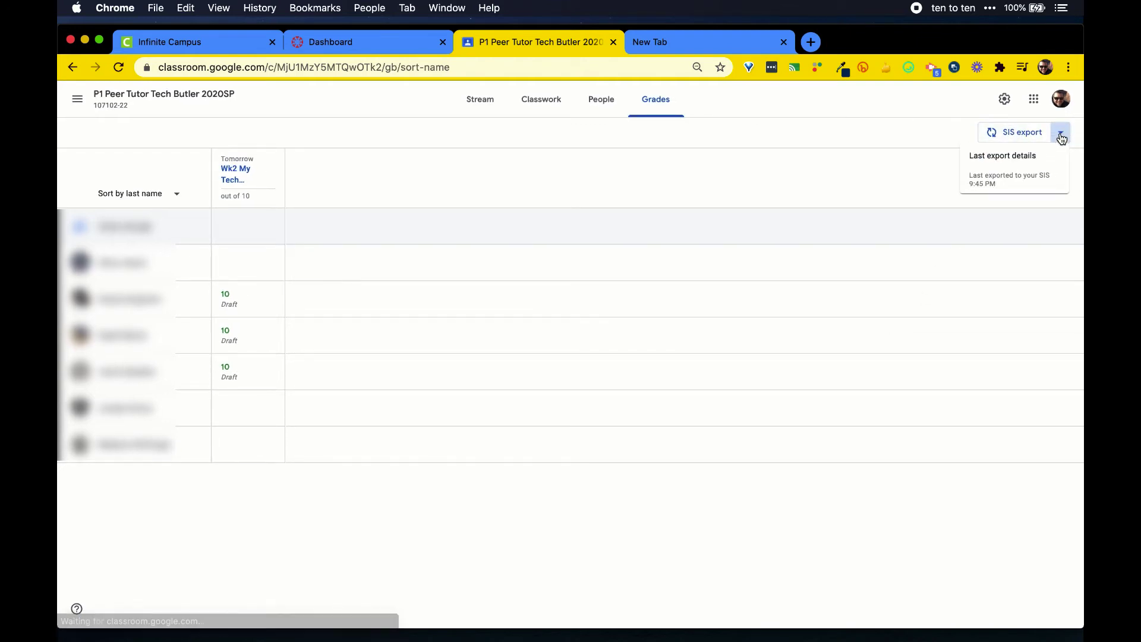
left_click(1029, 135)
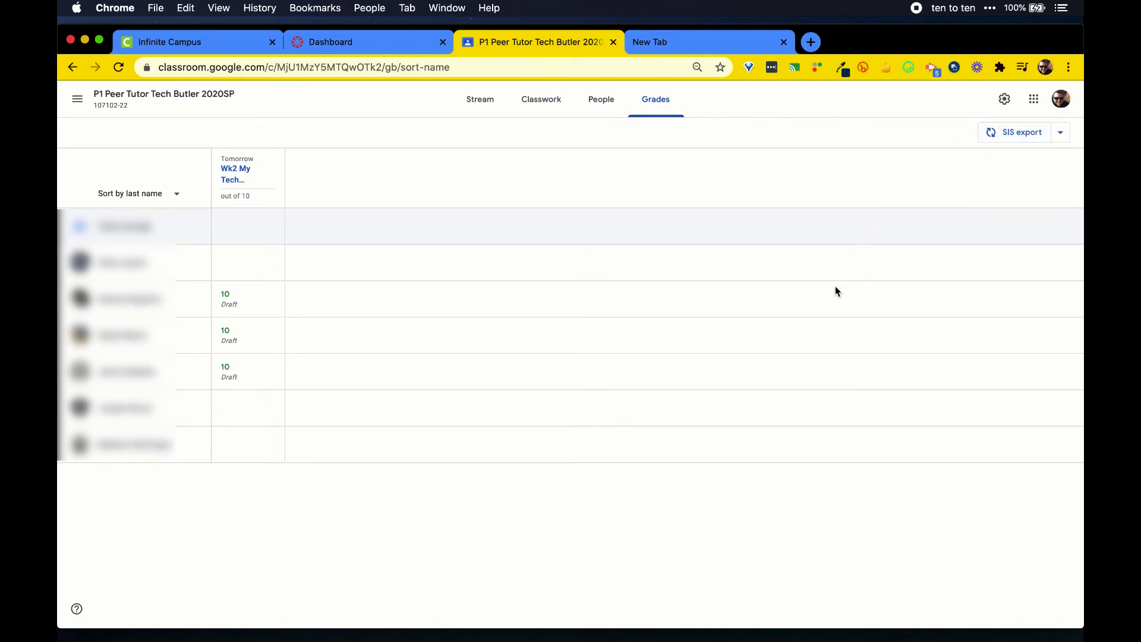
left_click(1024, 132)
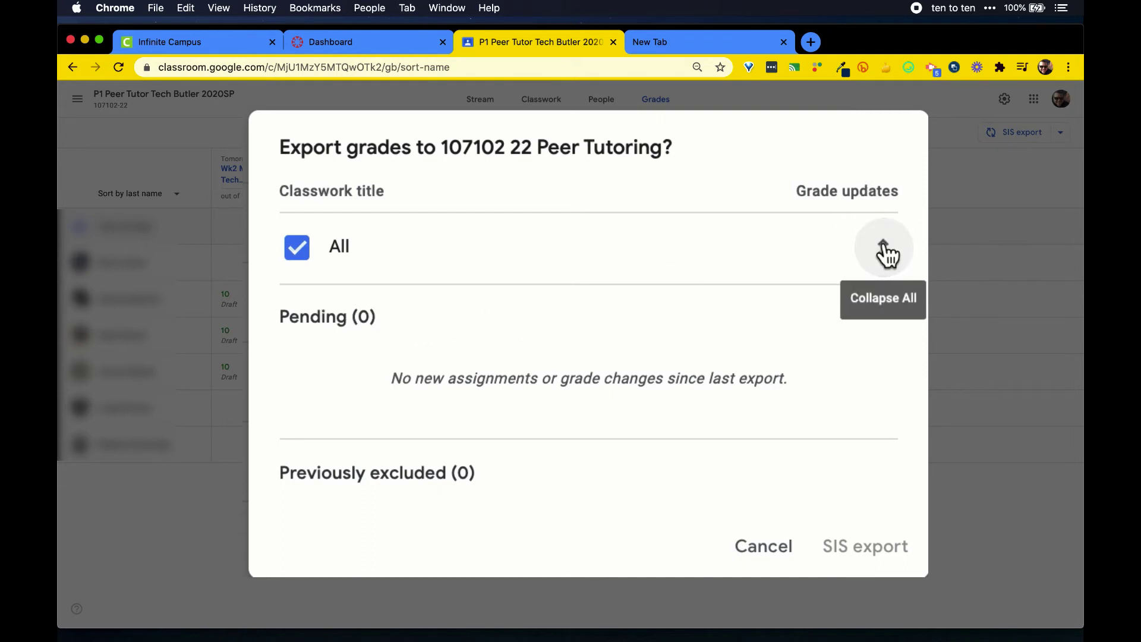
left_click(768, 546)
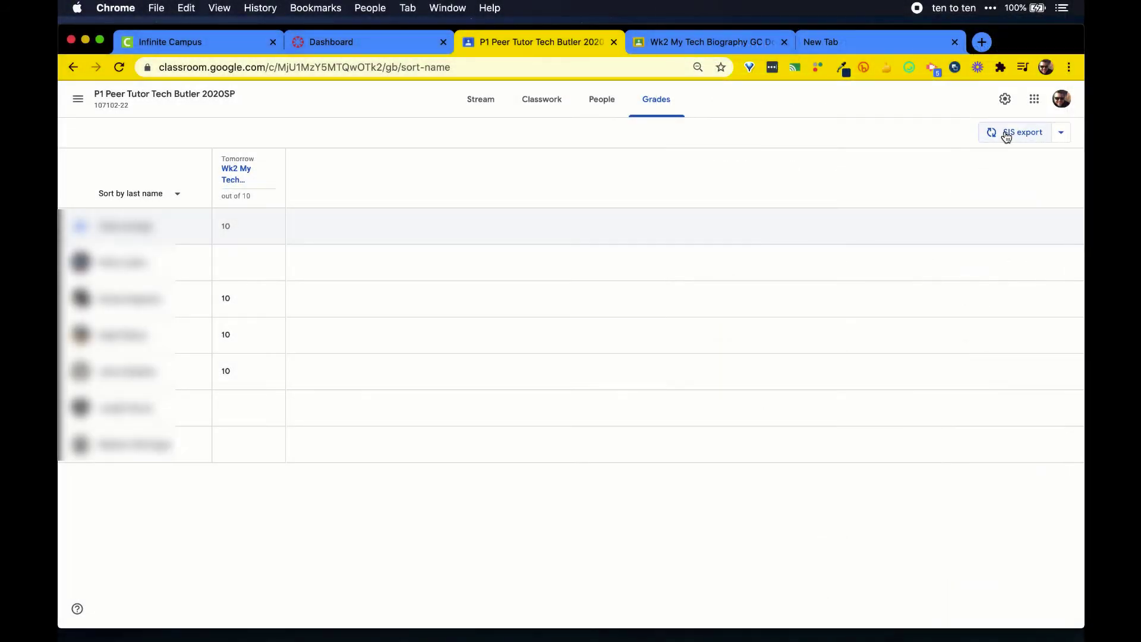
- Export the three pending Wk2 score updates to the SIS and switch to Infinite Campus
left_click(1006, 134)
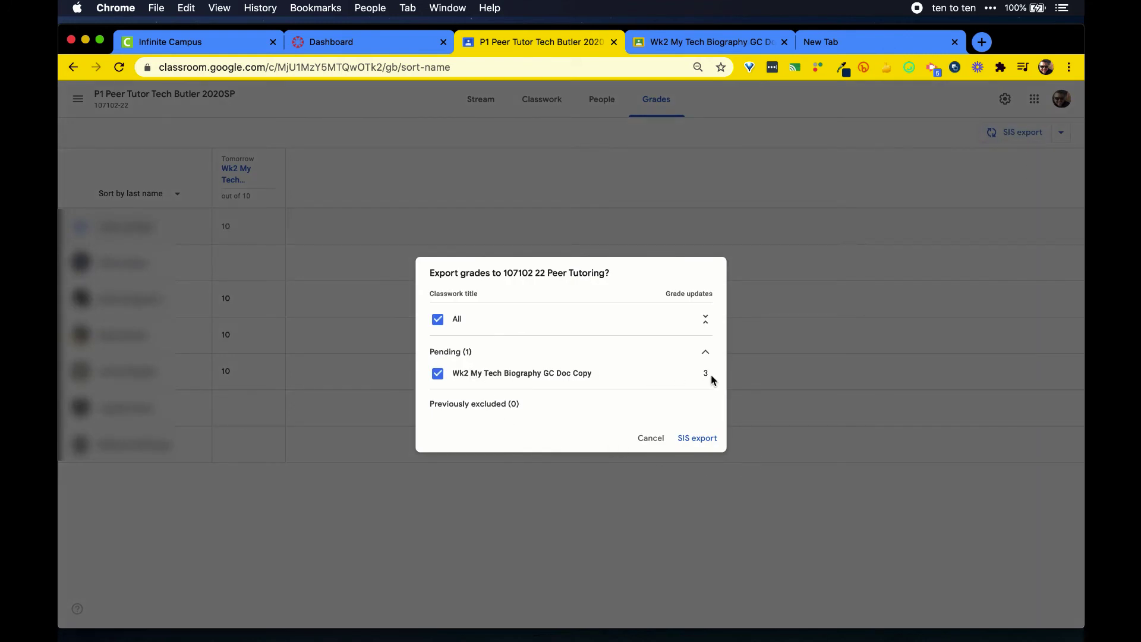
left_click(697, 439)
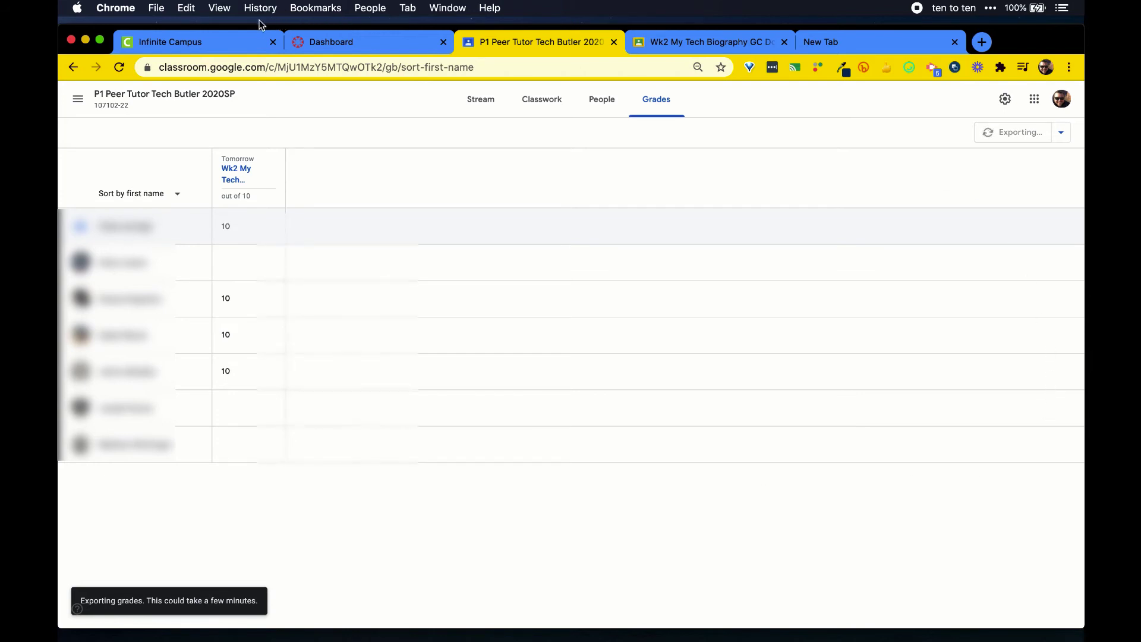
left_click(224, 40)
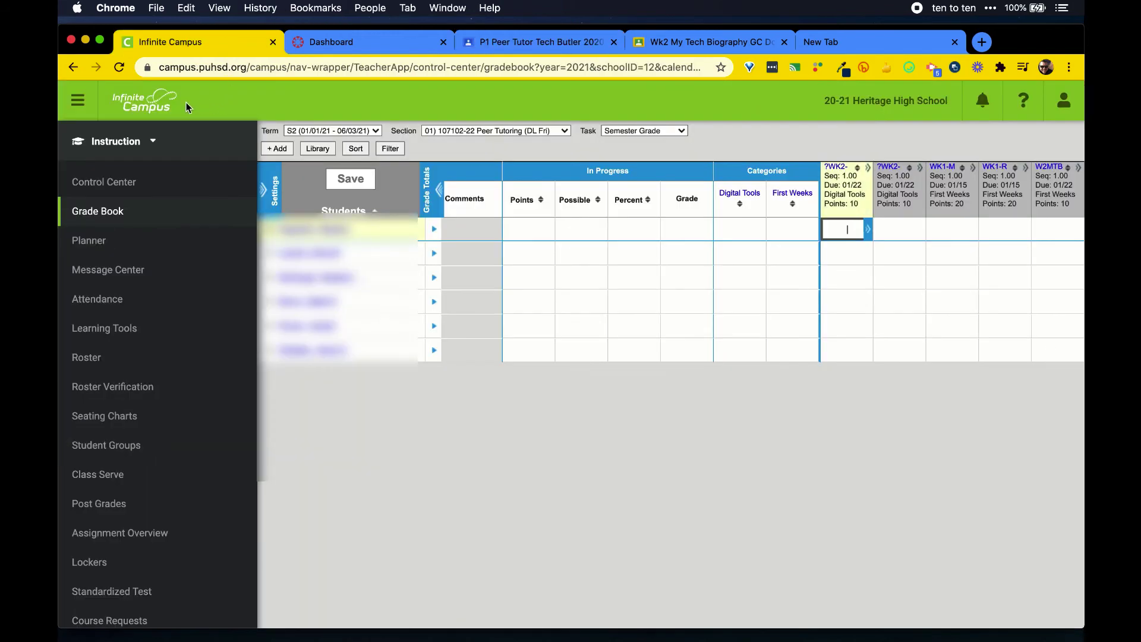
left_click(120, 69)
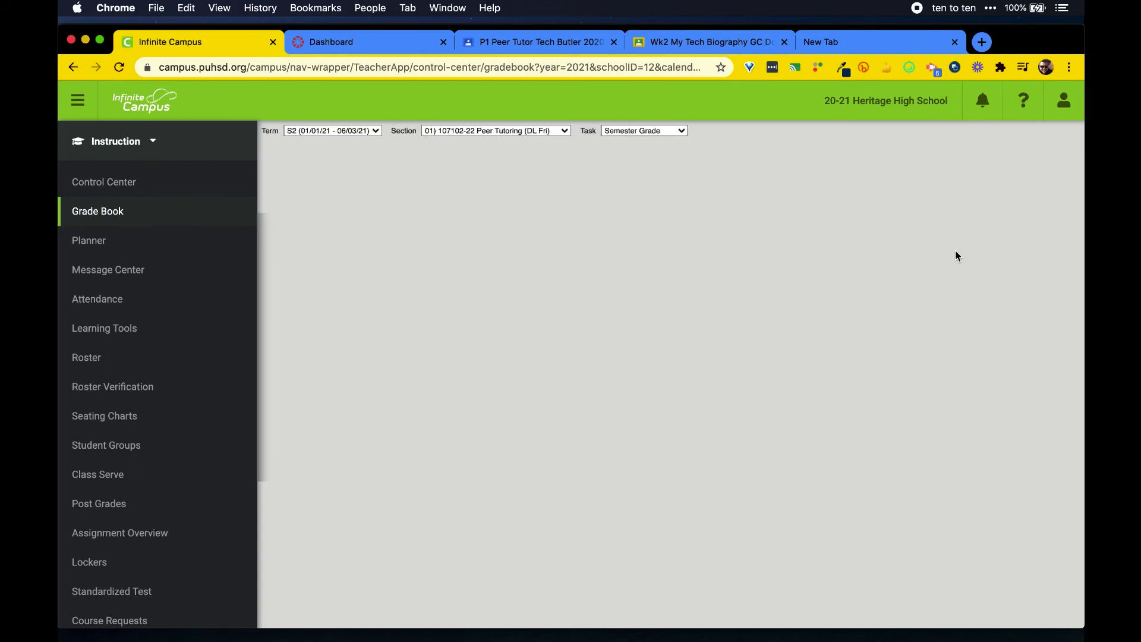
scroll(955, 254, "right", 5)
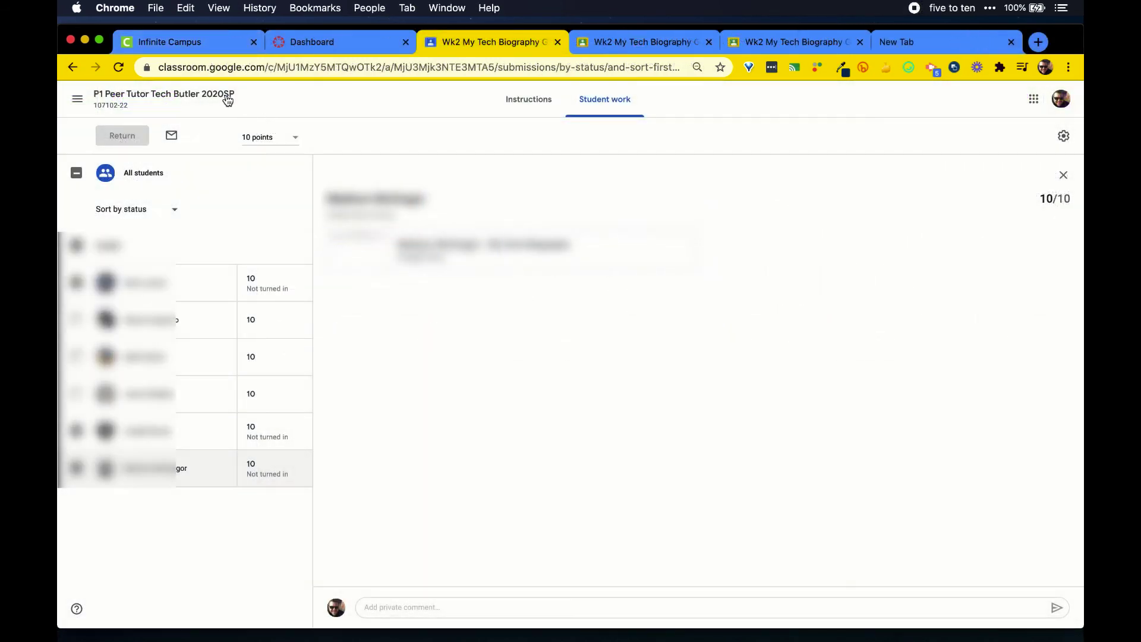
- Rerun the SIS export from the class Grades page, then reload the Infinite Campus Grade Book
left_click(227, 100)
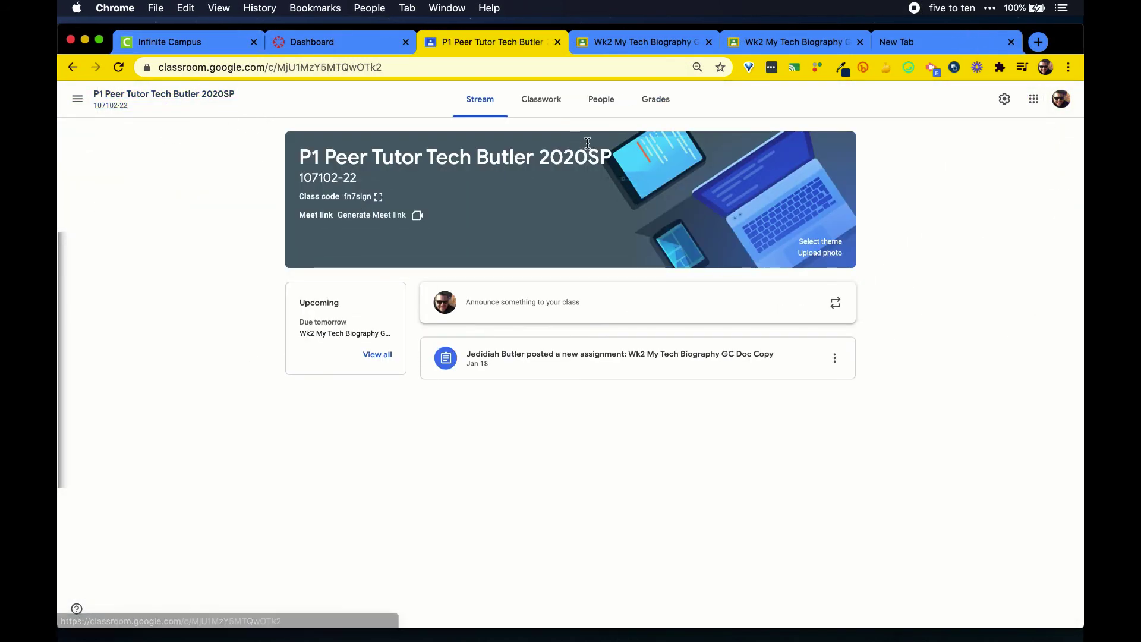
left_click(648, 115)
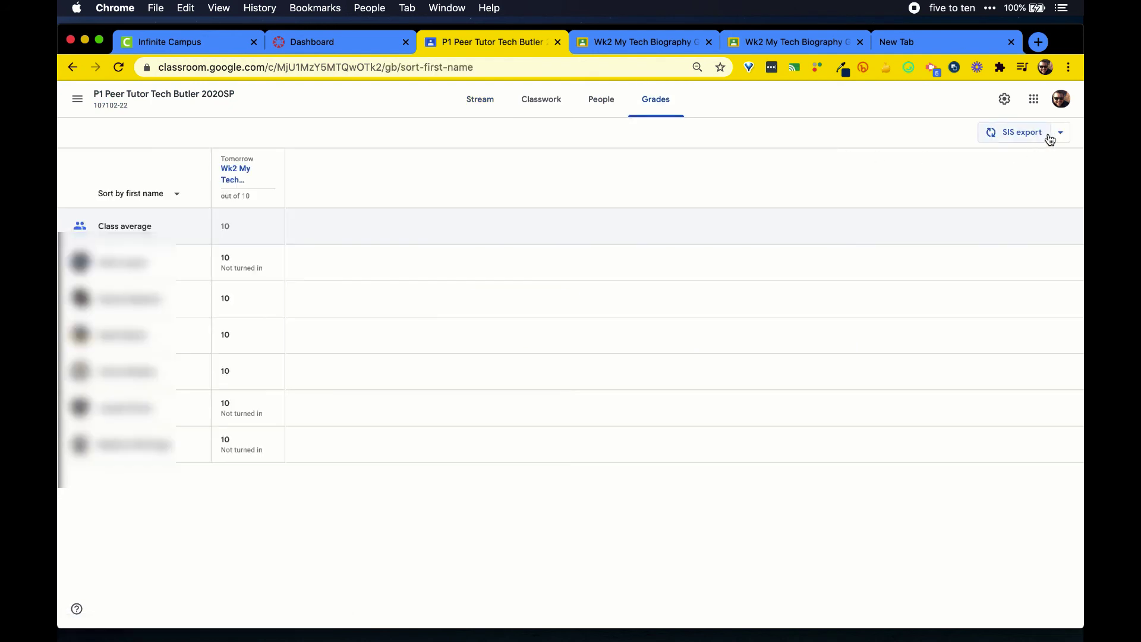
left_click(1039, 138)
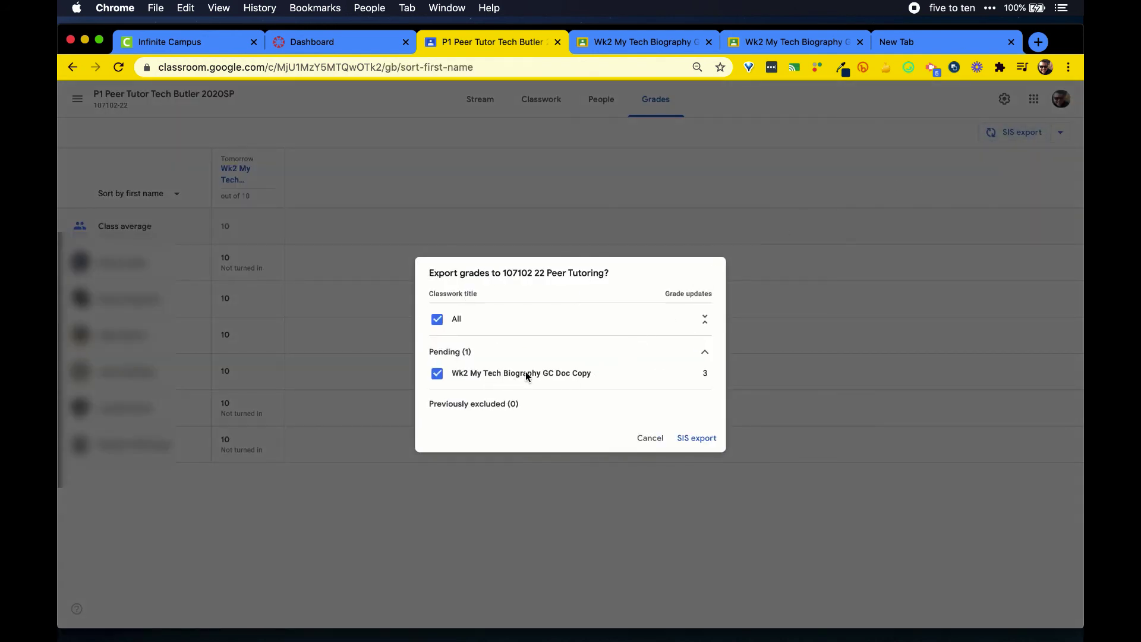
left_click(696, 438)
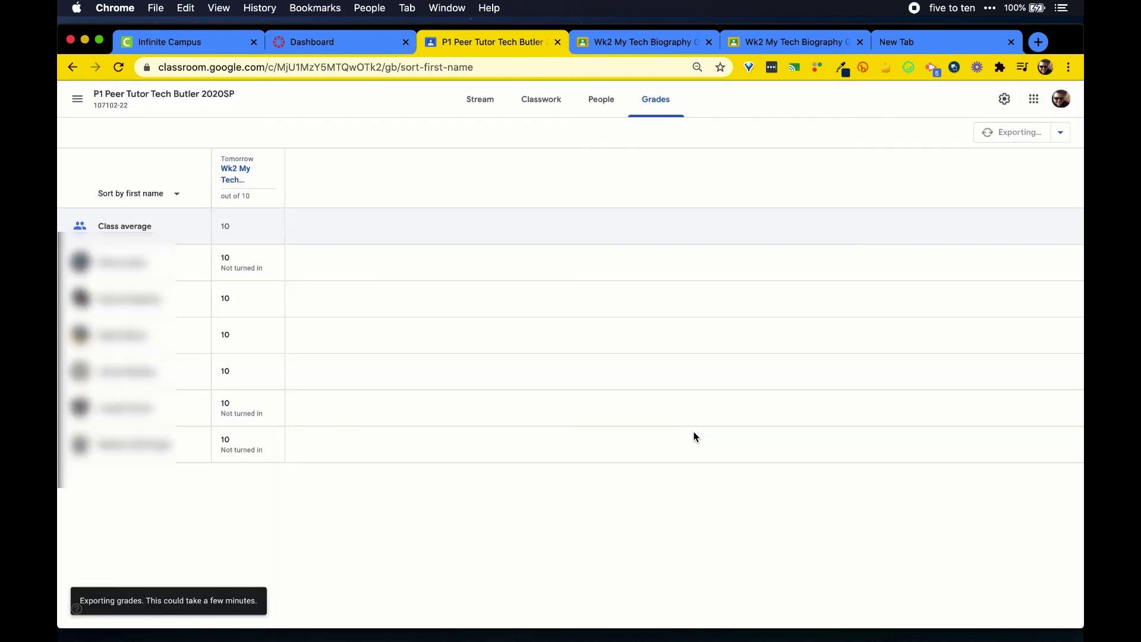
left_click(207, 46)
left_click(118, 67)
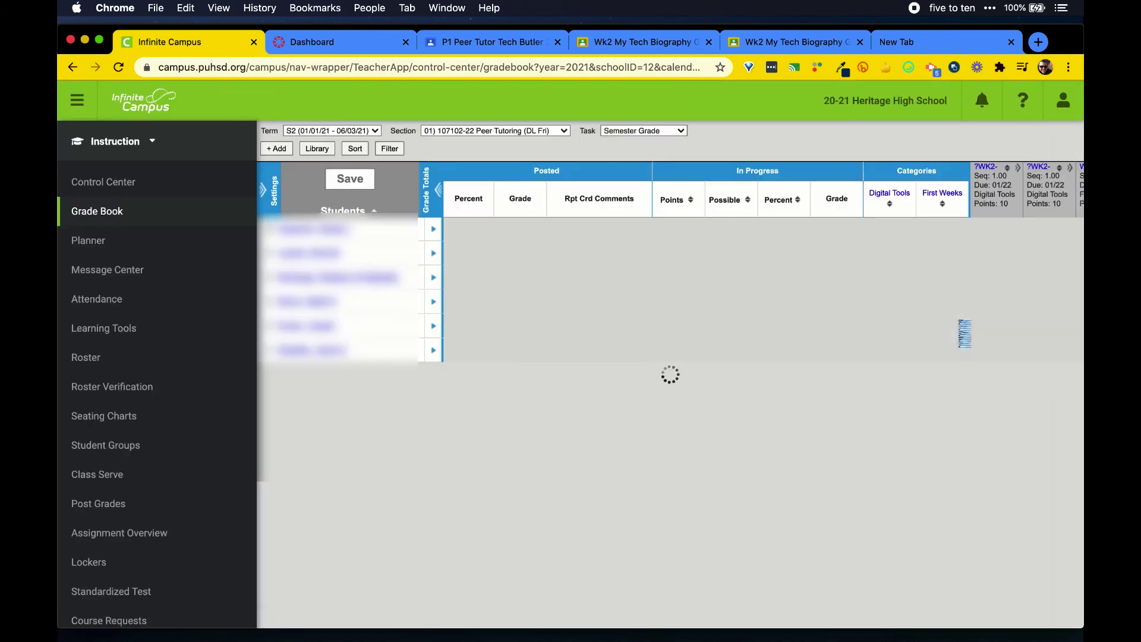
- Scroll the Grade Book right to confirm W2MTB scores of 10, 100% and A for all
scroll(959, 326, "right", 5)
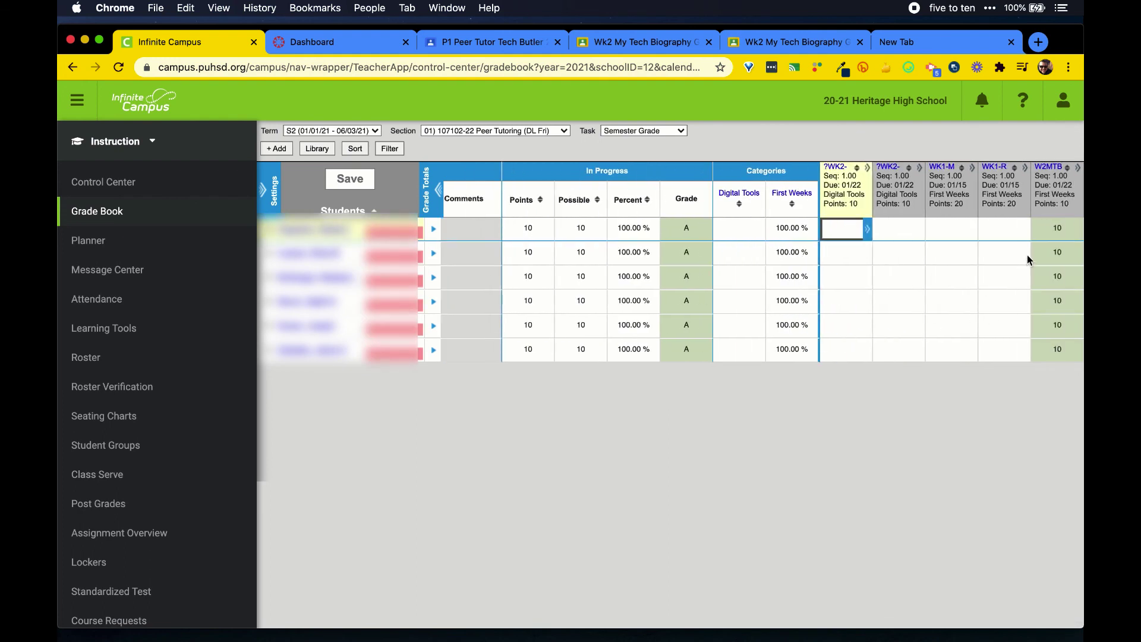